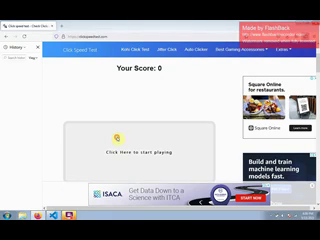
Click rapidly in the play area through the five-second click test
click(117, 139)
double_click(117, 139)
click(117, 139)
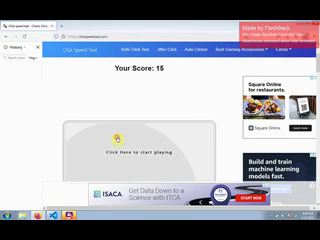
click(117, 139)
click(117, 139)
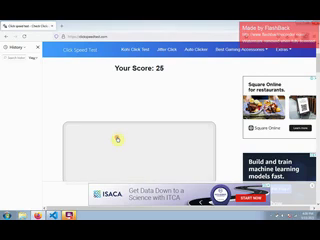
click(117, 139)
click(117, 139)
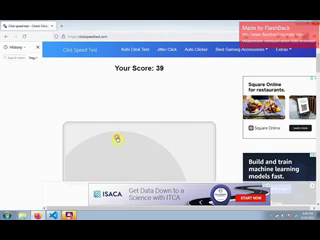
click(117, 139)
click(117, 139)
click(117, 139)
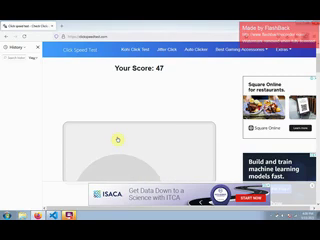
click(117, 139)
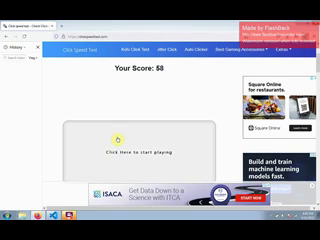
click(117, 139)
click(117, 139)
click(117, 139)
click(117, 139)
click(117, 139)
click(117, 139)
click(117, 139)
click(117, 139)
click(117, 139)
click(117, 139)
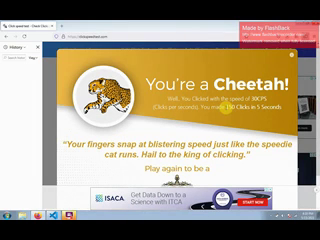
Highlight the 150-clicks result, dismiss the result popup, and return to VS Code
drag(226, 107, 259, 107)
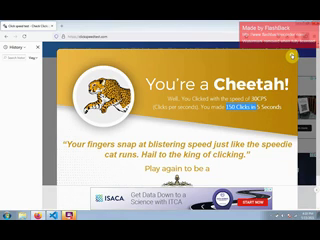
key(Escape)
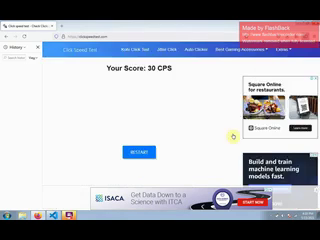
key(alt+Tab)
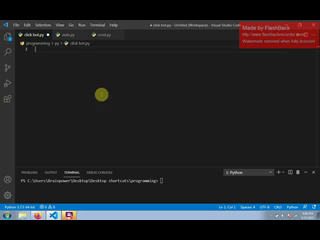
Paste the three-line pyautogui click code and install pyautogui with pip
key(ctrl+v)
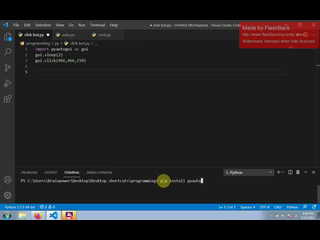
text(gui)
key(Return)
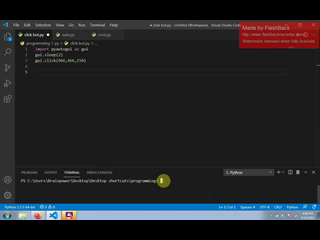
click(86, 61)
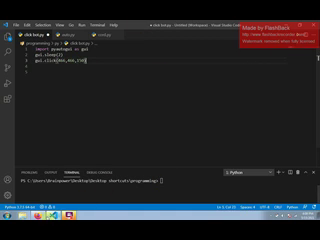
key(alt+Tab)
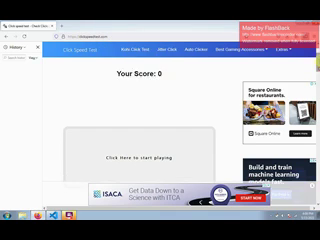
scroll(160, 120, up, 2)
scroll(160, 120, down, 3)
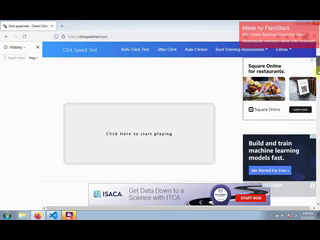
scroll(160, 130, up, 1)
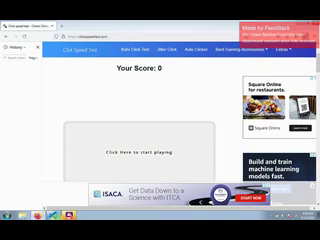
Bring the VS Code click-bot script back into focus from the taskbar
click(54, 215)
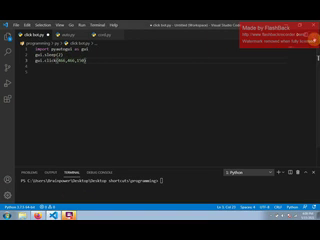
Run click bot.py and bring the Chrome test page forward for the bot
click(303, 34)
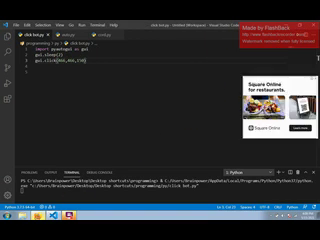
click(54, 215)
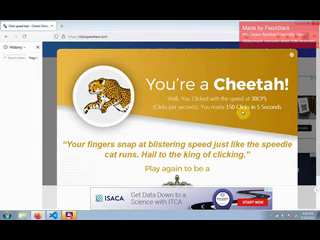
Select the '150 Clicks in 5 Seconds' result text
drag(228, 108, 284, 108)
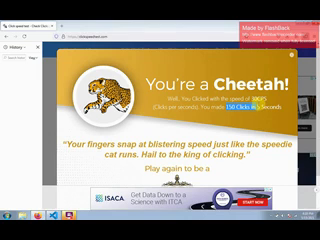